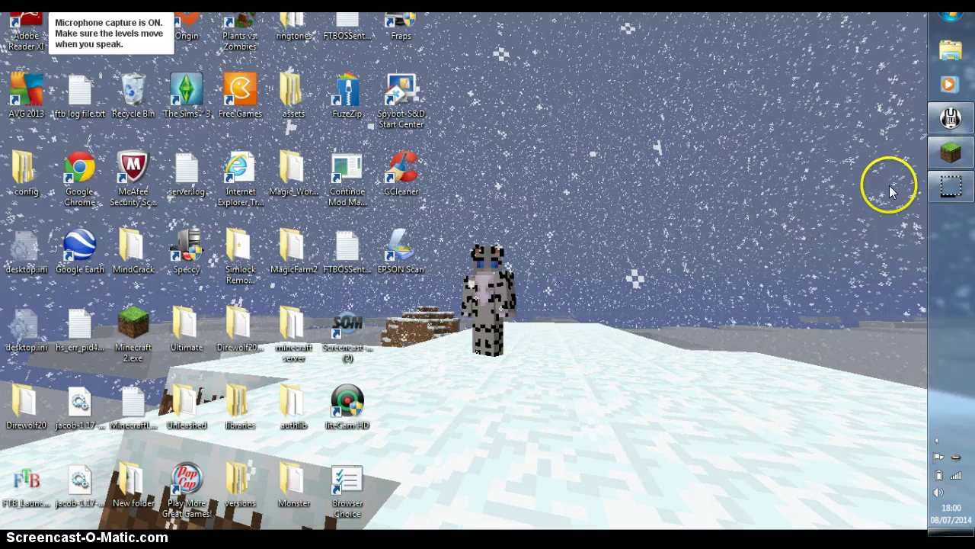
Switch to Minecraft 1.5.2 and open the title-screen notice's link about the 1.6 update in the browser.
click(949, 153)
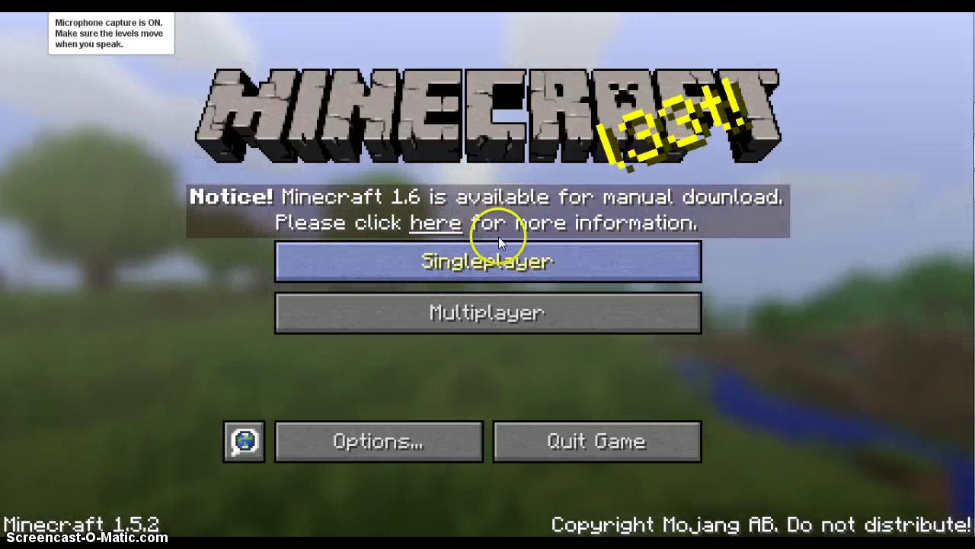
click(444, 220)
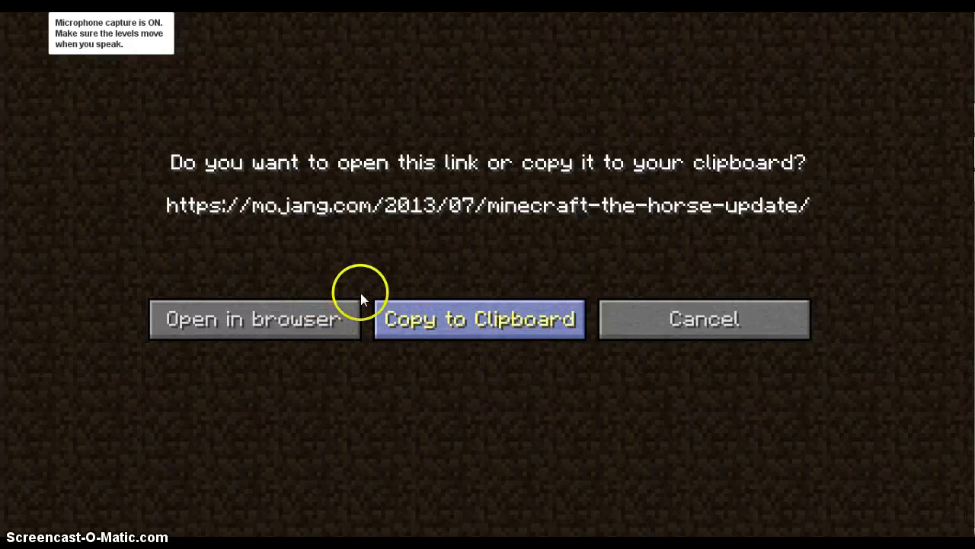
click(298, 317)
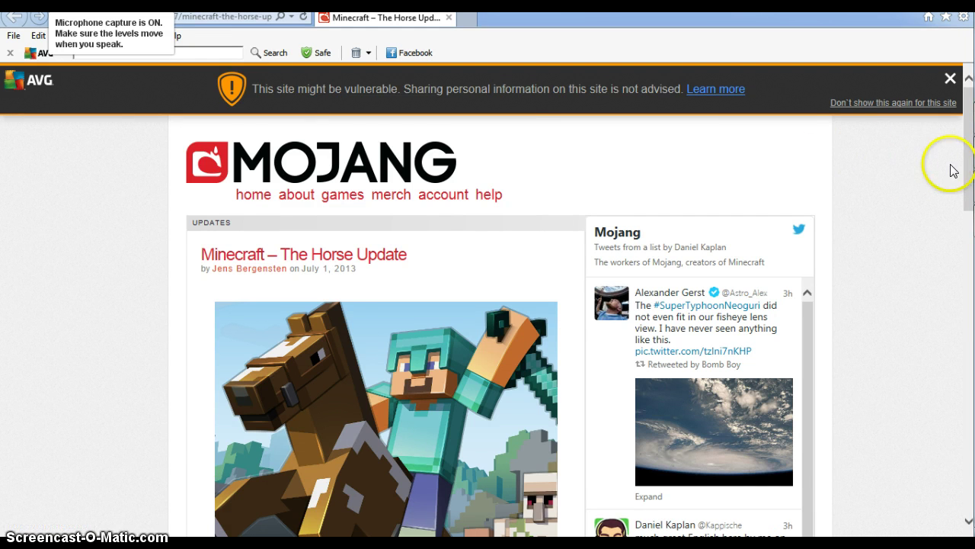
Download and run the Windows launcher Minecraft.exe from the Horse Update page.
drag(966, 183, 944, 329)
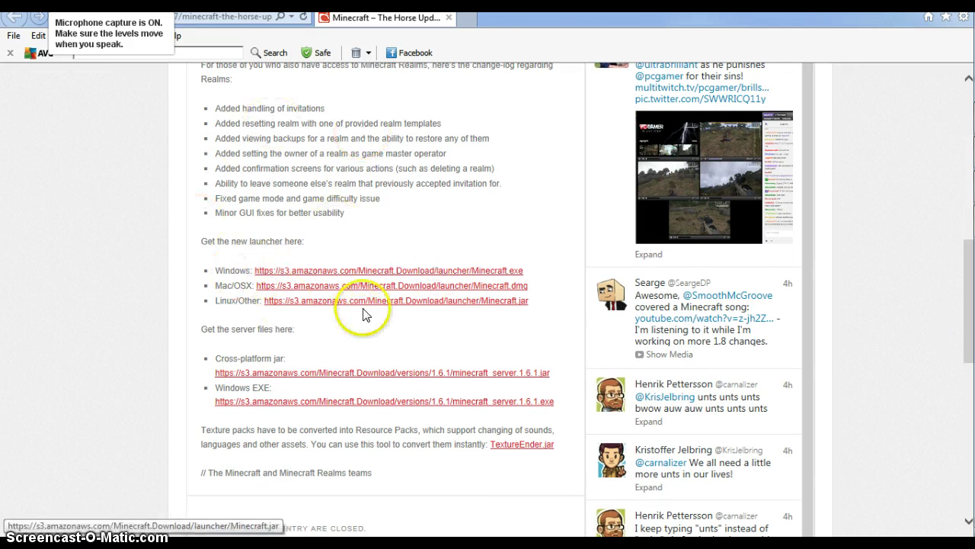
click(280, 276)
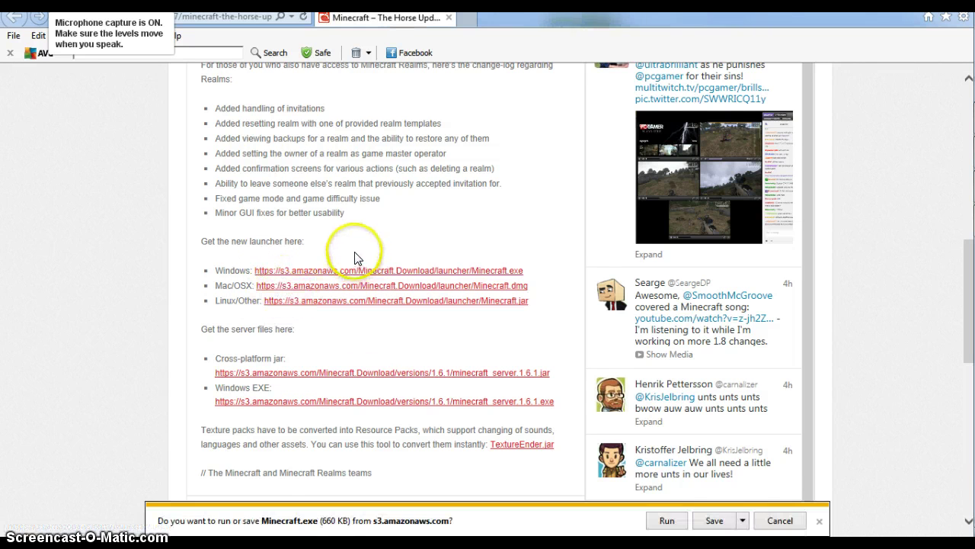
click(667, 522)
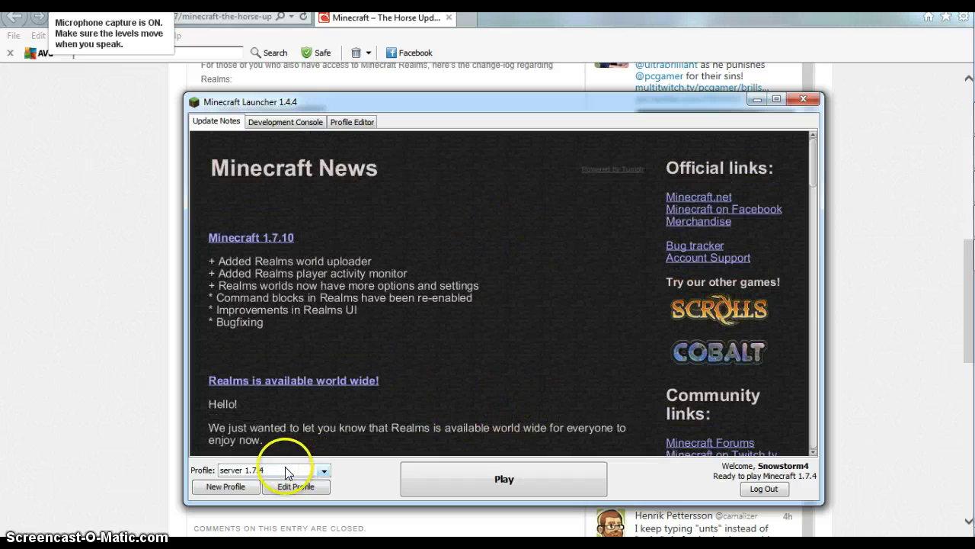
Create a new launcher profile based on server 1.7.4 and name it 1.7.10.
click(325, 472)
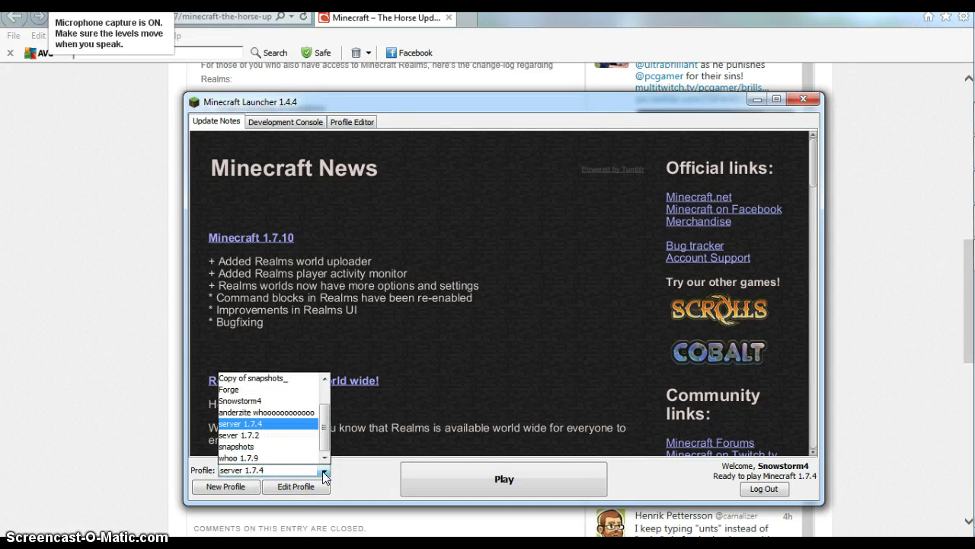
click(325, 474)
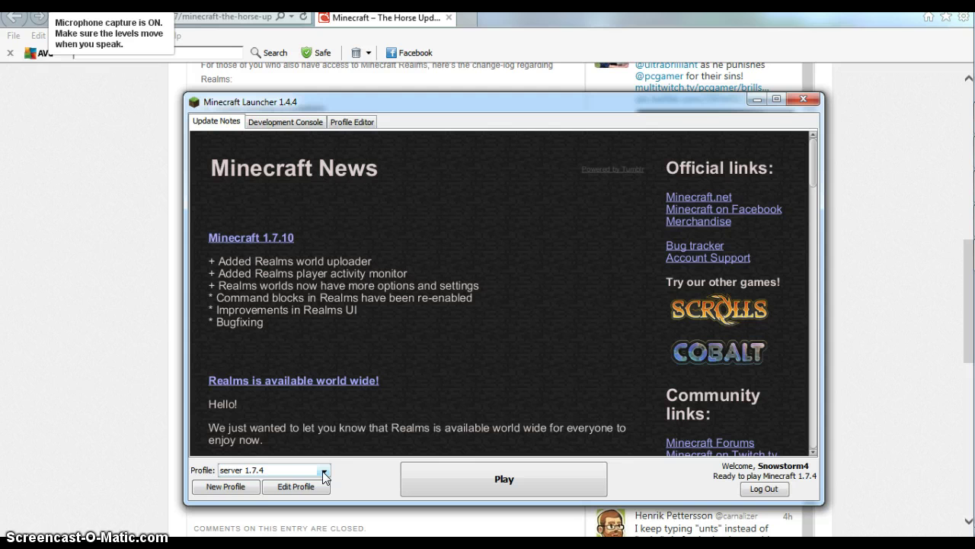
click(249, 486)
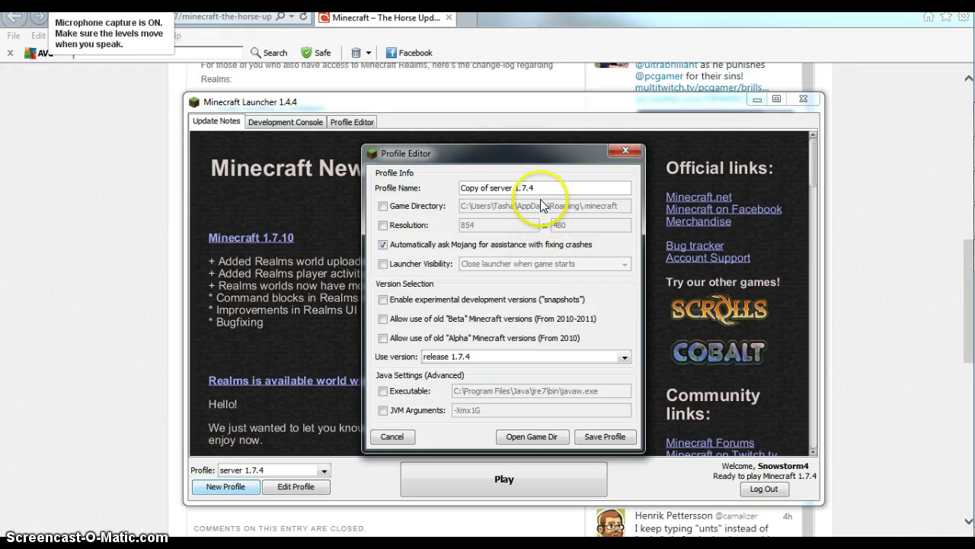
key(BackSpace)
key(BackSpace)
key(BackSpace)
key(BackSpace)
key(BackSpace)
key(BackSpace)
key(BackSpace)
key(BackSpace)
key(BackSpace)
key(BackSpace)
key(BackSpace)
key(BackSpace)
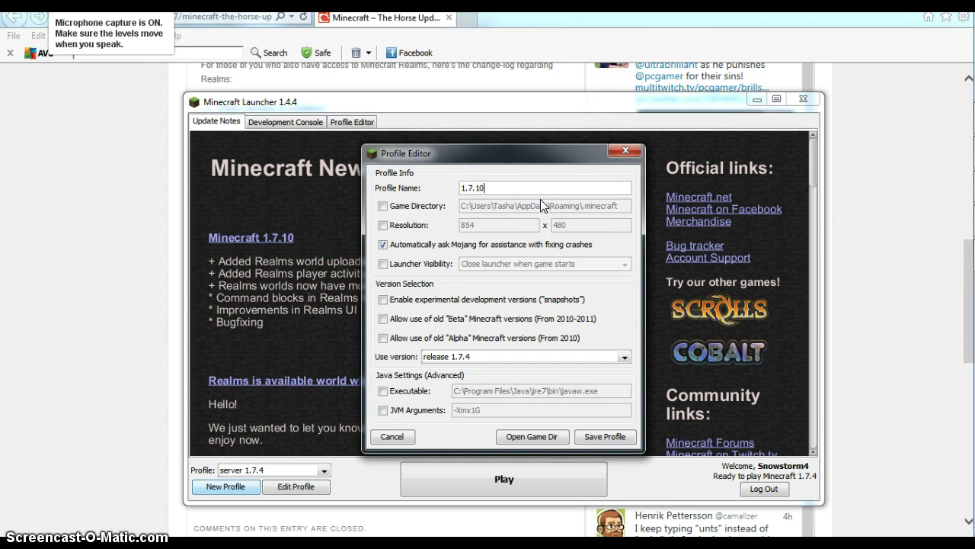
Set the new profile's game version to release 1.7.10 and save the profile.
click(627, 359)
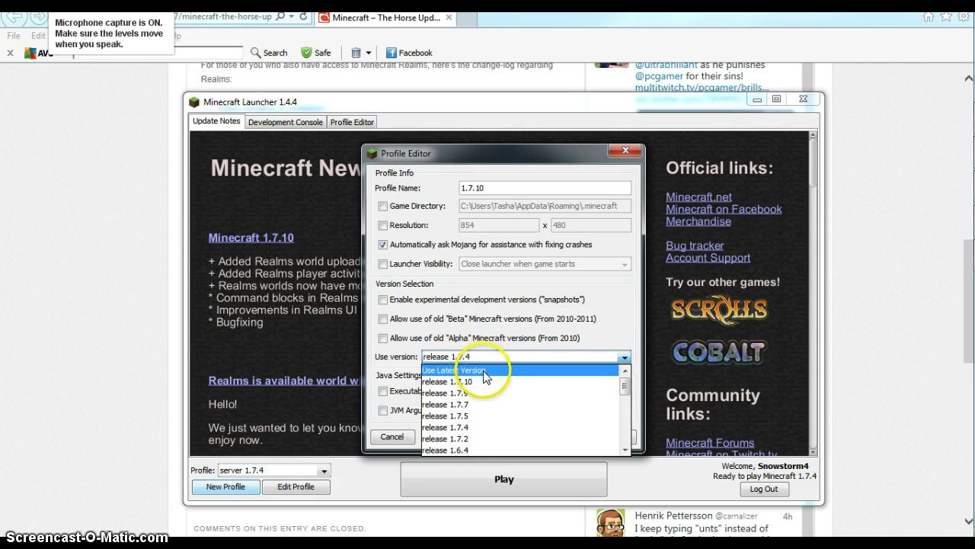
drag(629, 387, 630, 451)
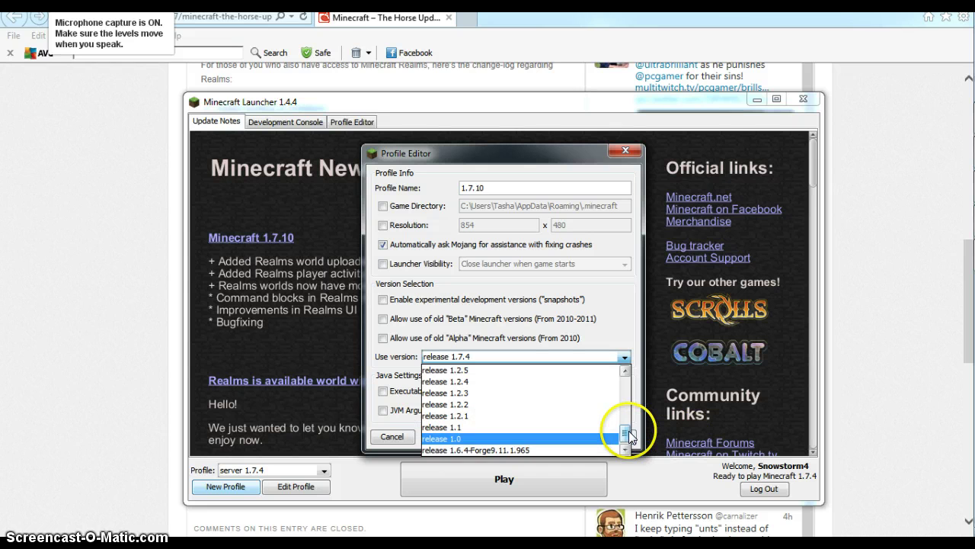
scroll(629, 431, up, 1)
drag(628, 430, 624, 385)
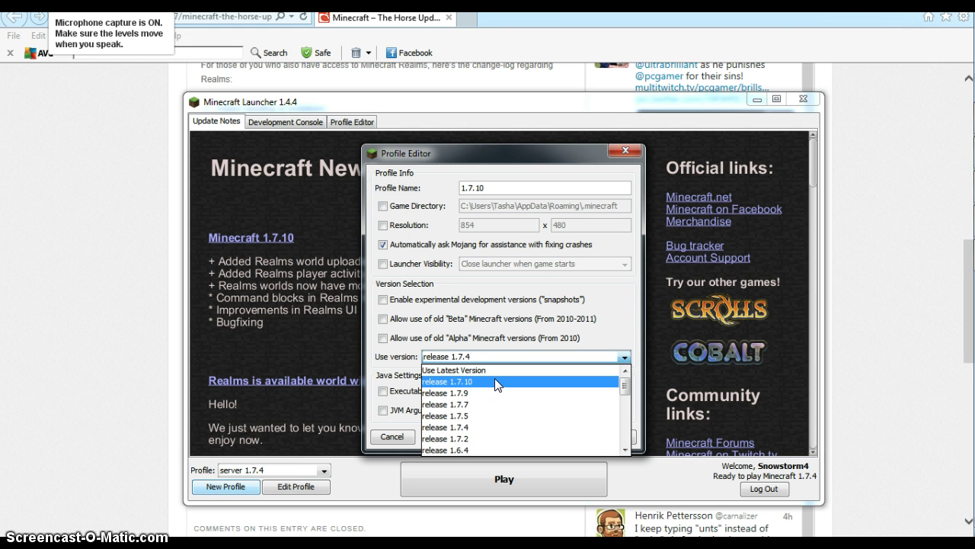
click(494, 381)
click(624, 358)
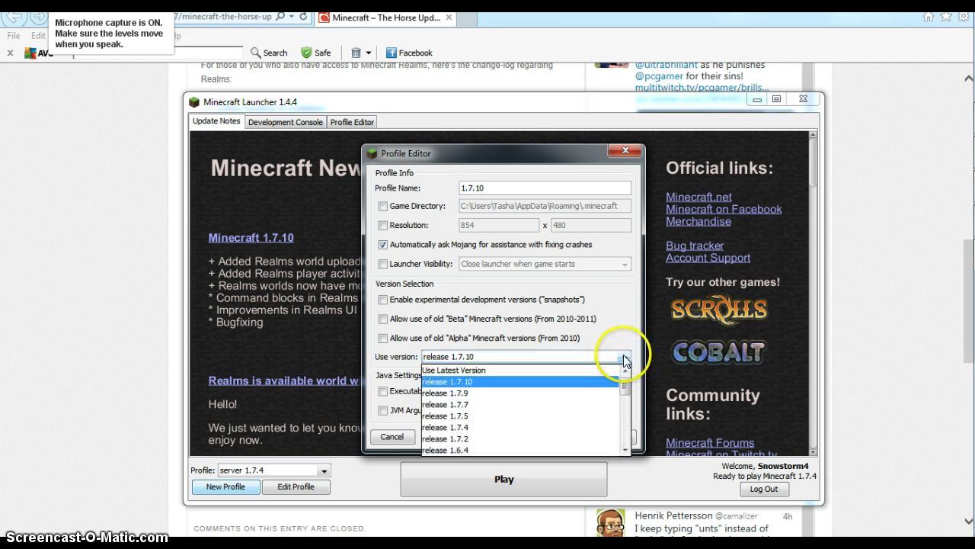
click(624, 387)
scroll(625, 389, down, 1)
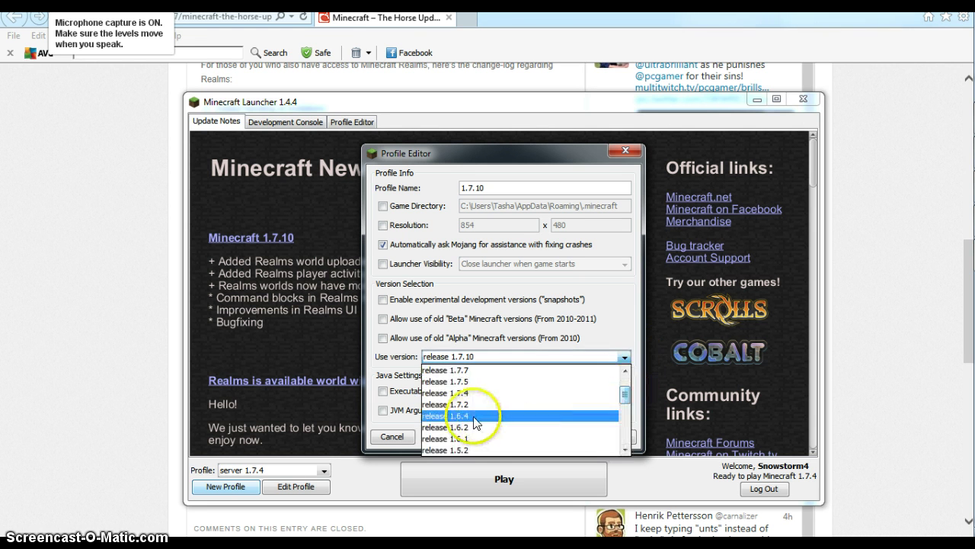
drag(626, 393, 626, 423)
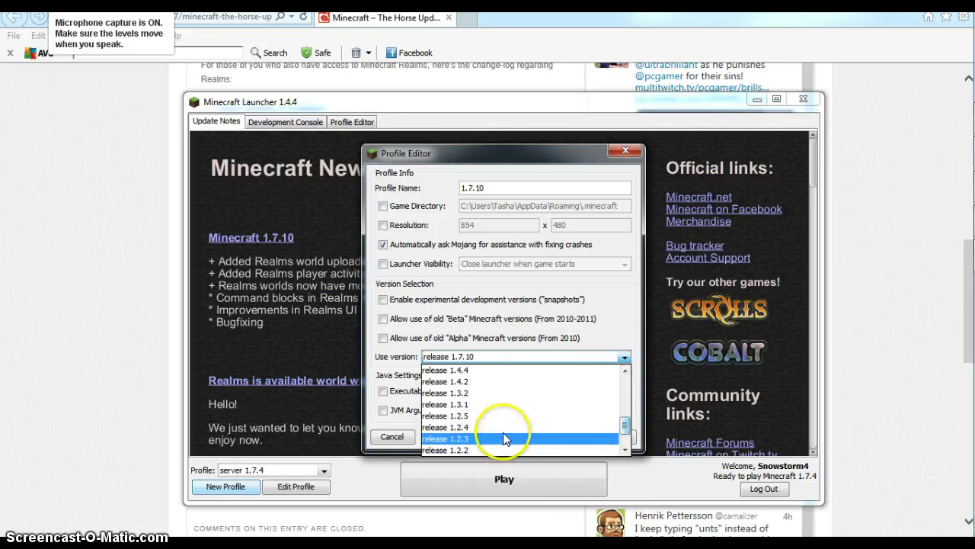
click(618, 327)
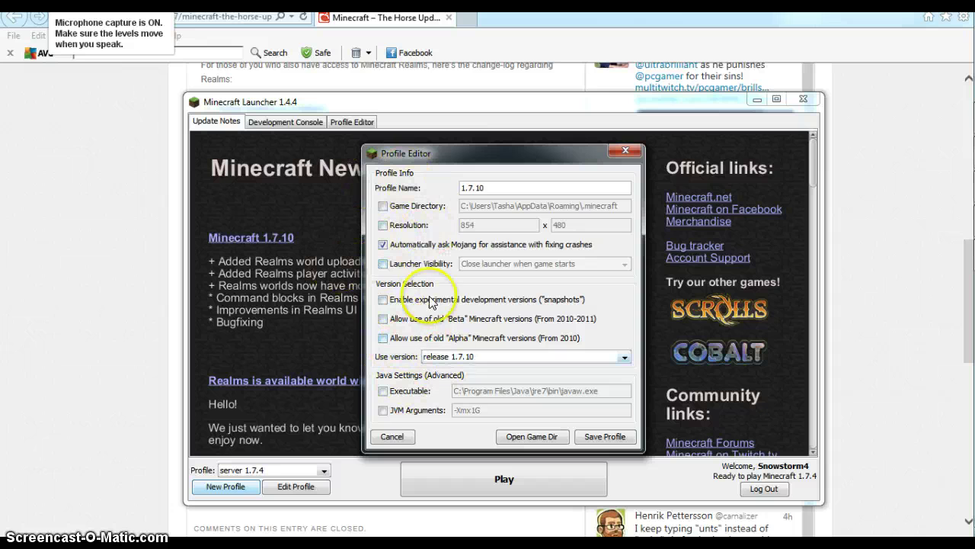
click(601, 438)
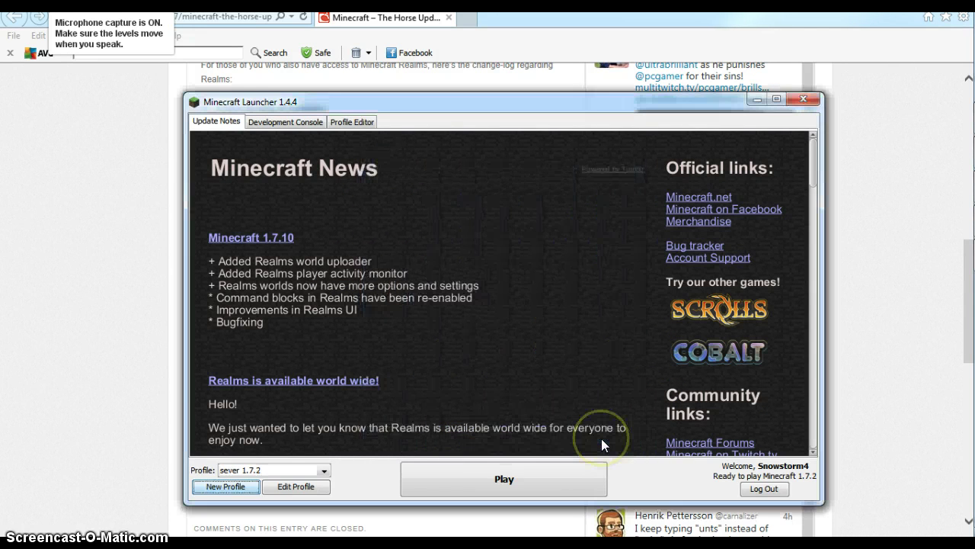
Make 1.7.10 the active launcher profile.
click(327, 471)
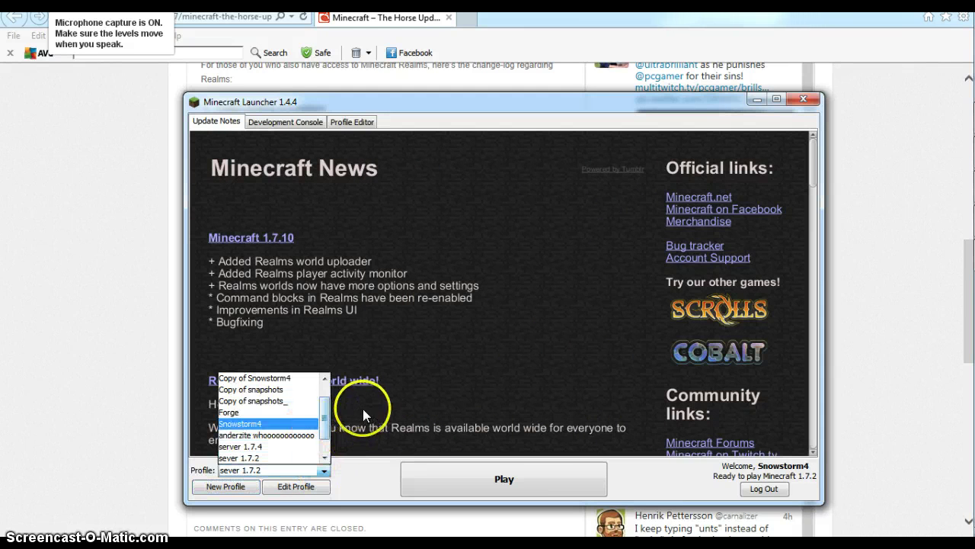
drag(327, 409, 330, 393)
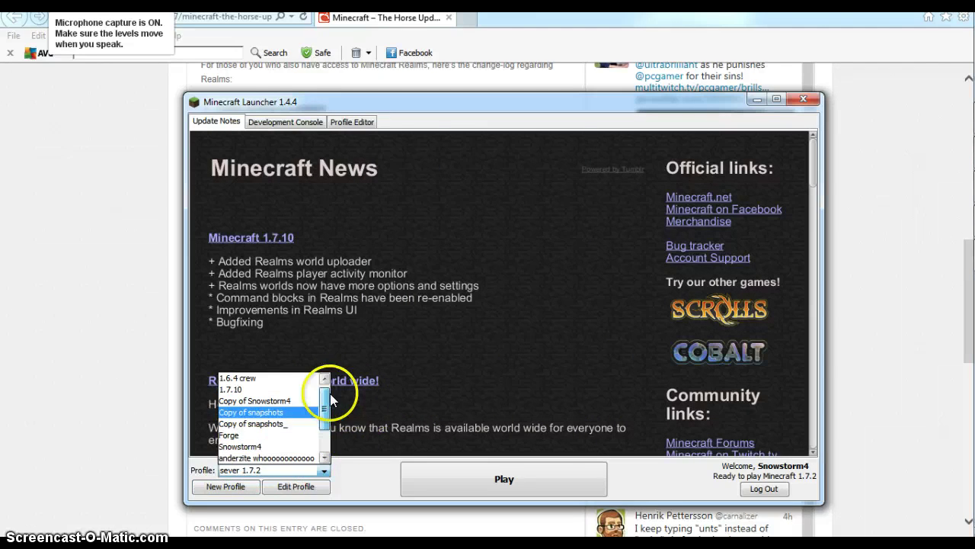
click(234, 389)
click(324, 470)
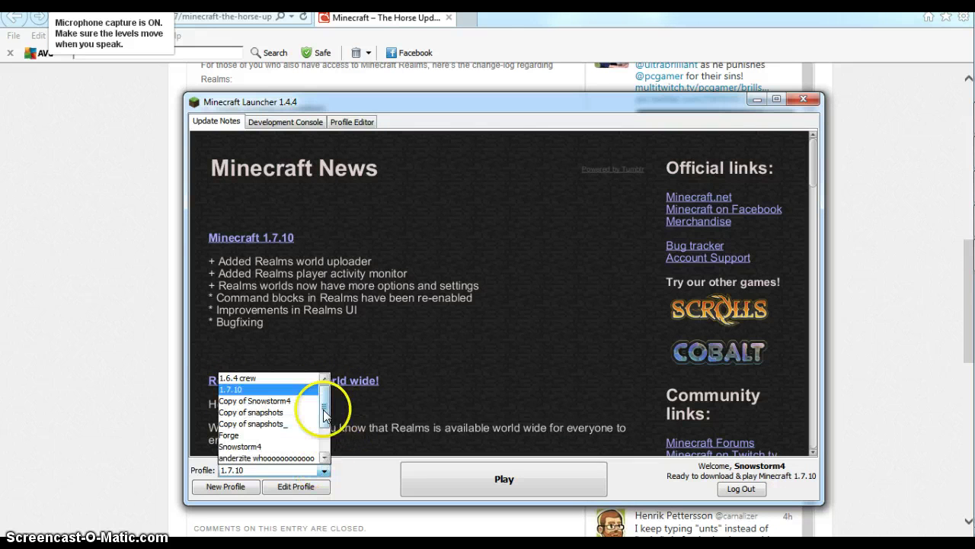
drag(324, 415, 340, 432)
click(363, 477)
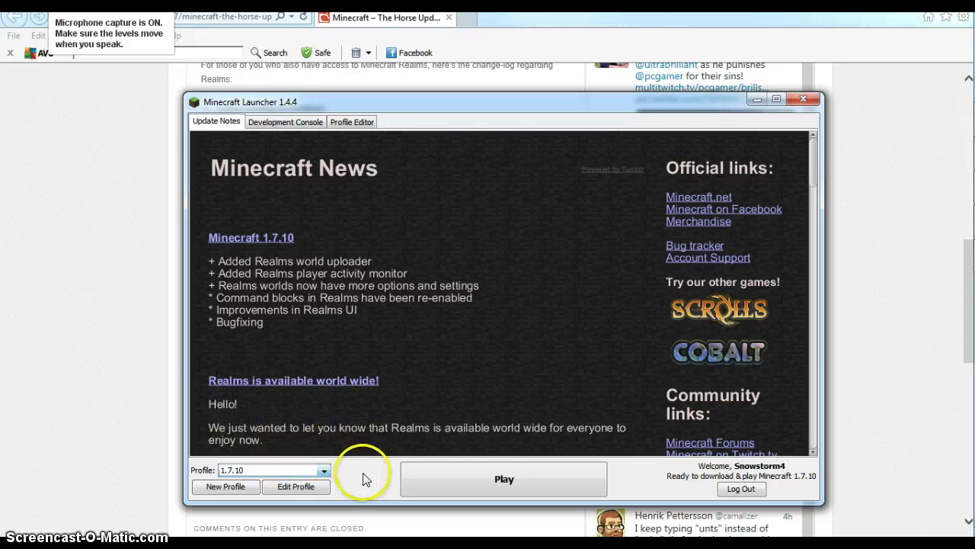
Download and launch Minecraft with the active profile, and maximize the game window.
click(504, 479)
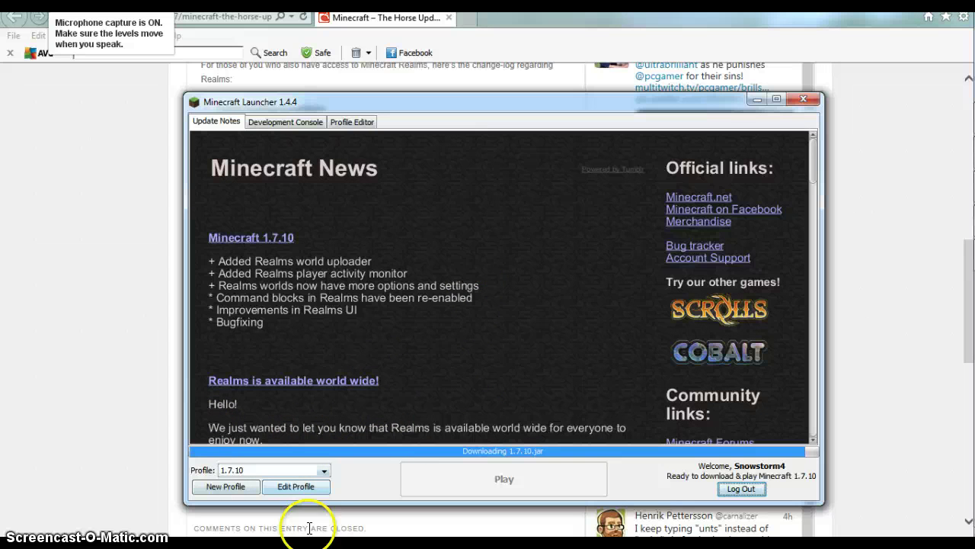
click(582, 477)
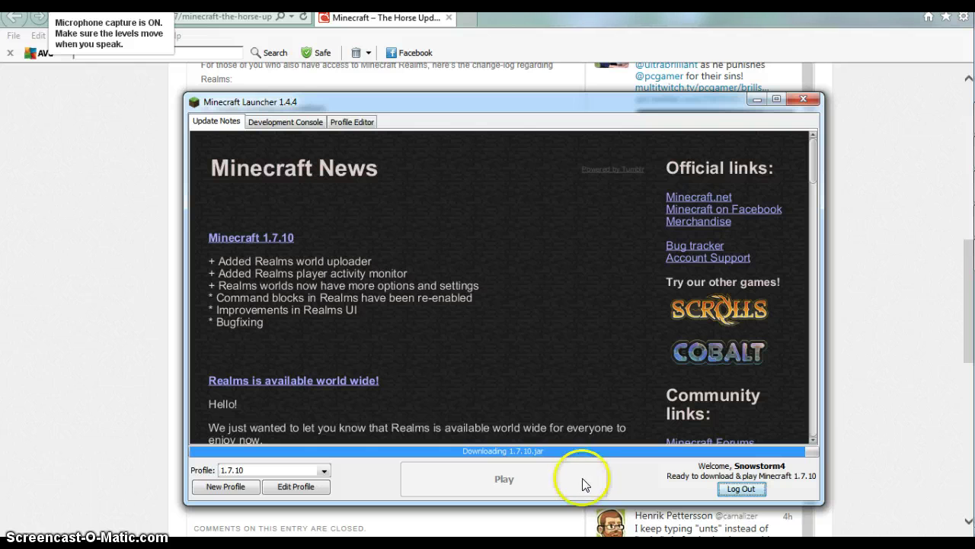
click(583, 478)
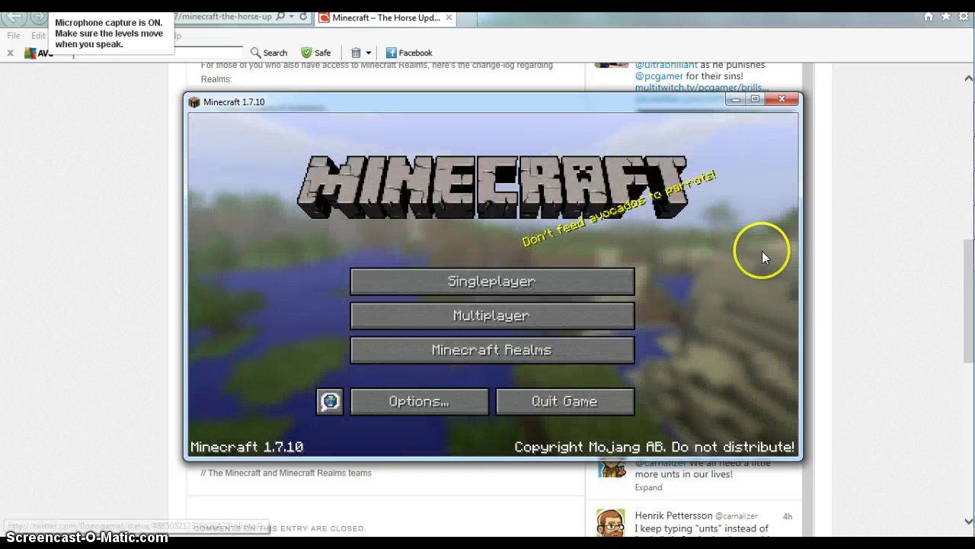
click(756, 100)
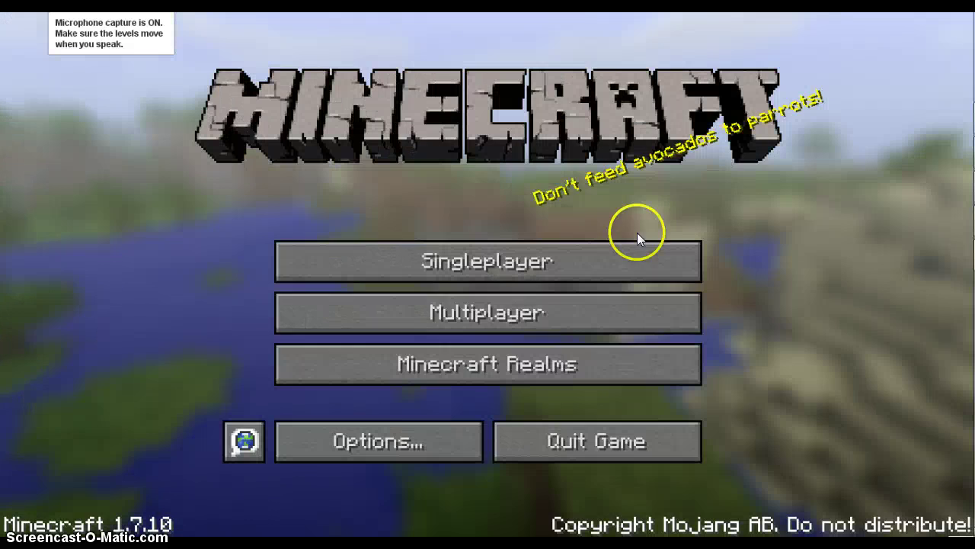
Examine the multiplayer server list and return to the title screen.
click(567, 314)
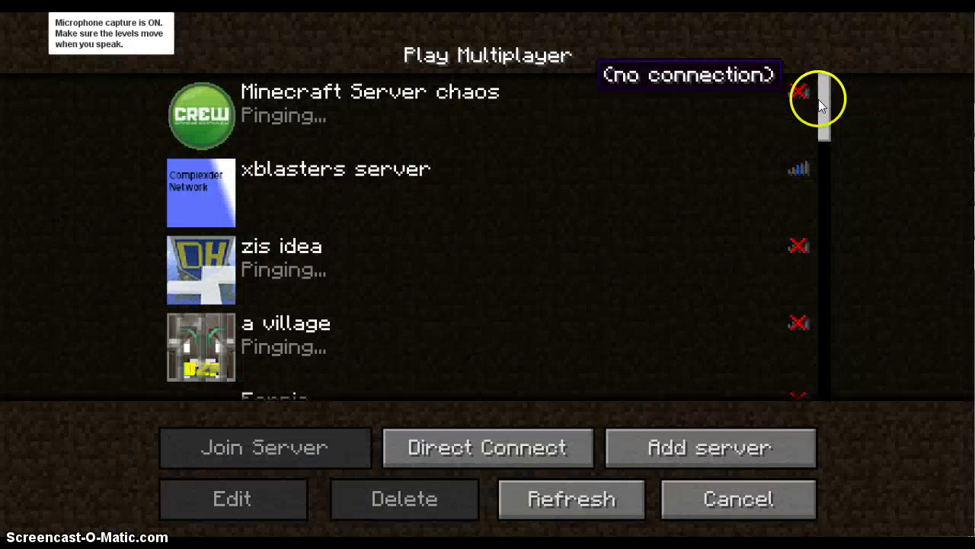
drag(822, 105, 745, 92)
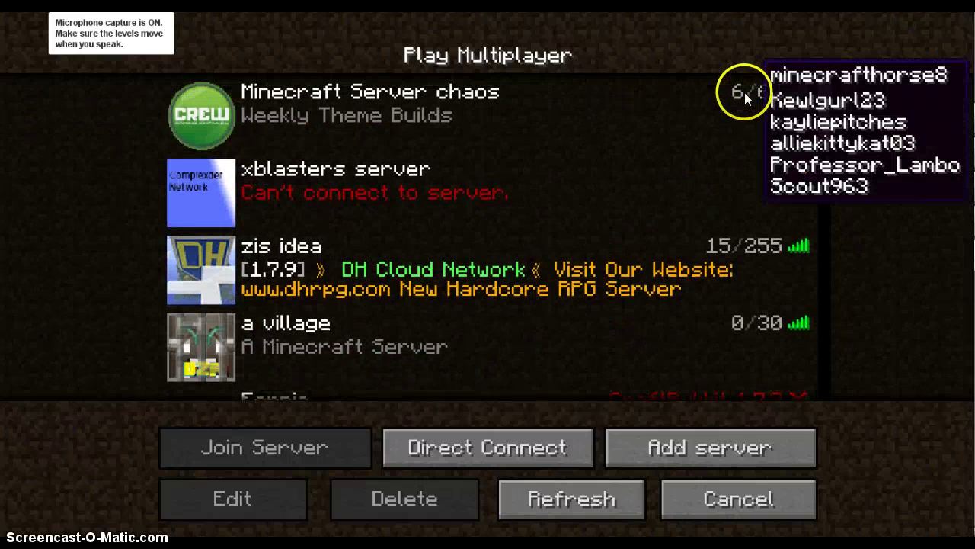
click(720, 496)
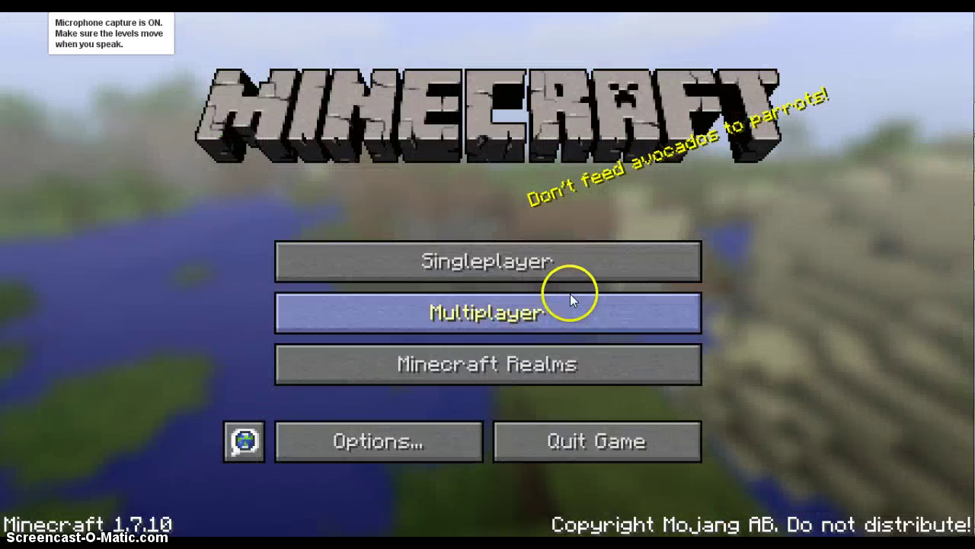
Load the singleplayer world "Check out 1.7.9".
click(572, 260)
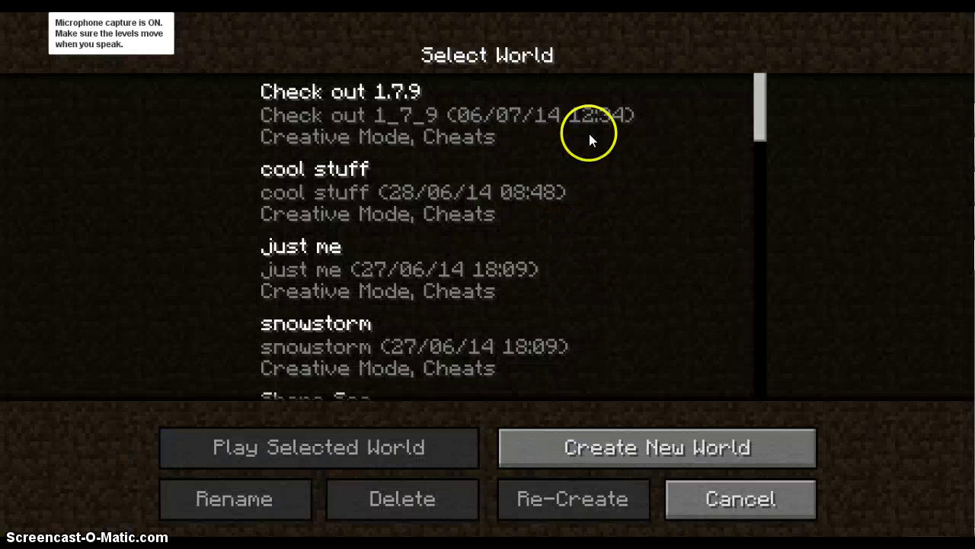
double_click(463, 115)
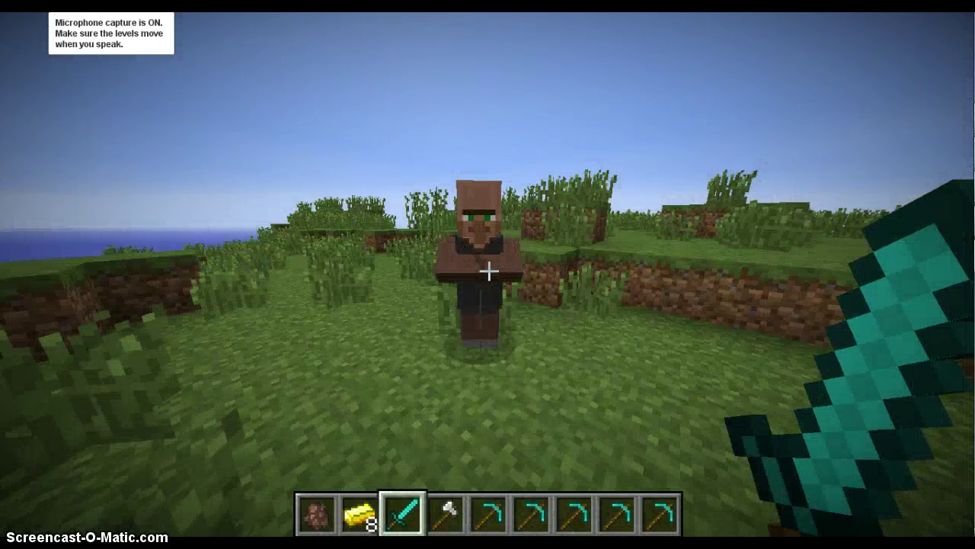
click(488, 272)
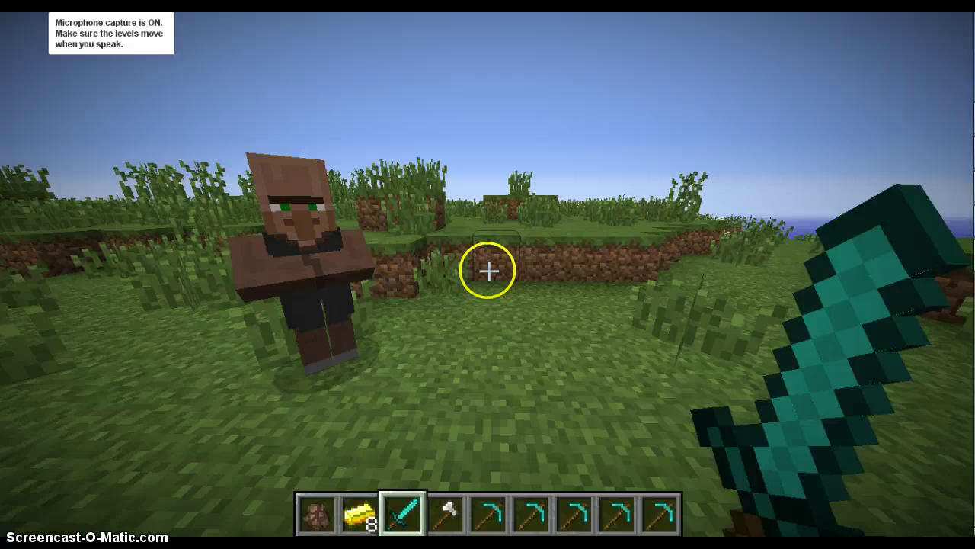
Search the creative inventory for "ans" and return to the world.
key(e)
click(675, 89)
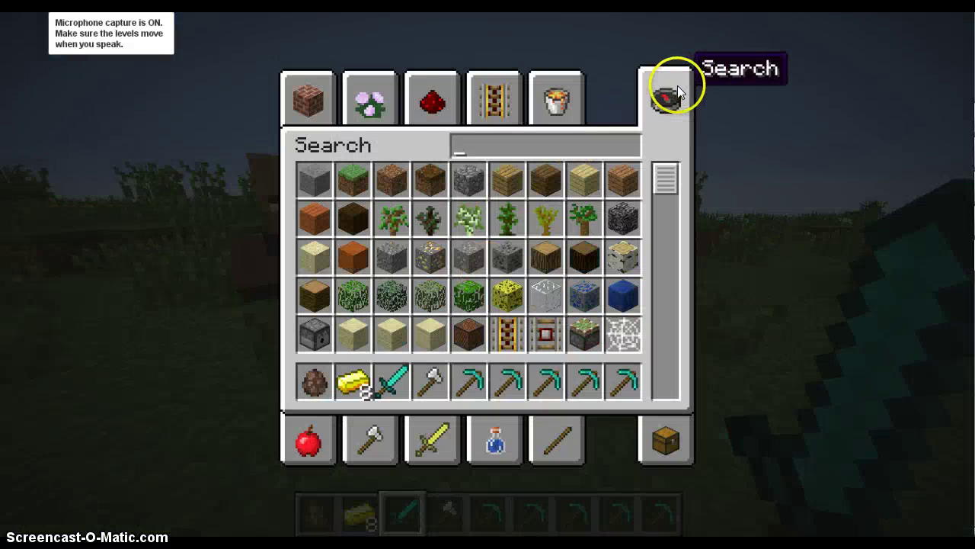
text(an)
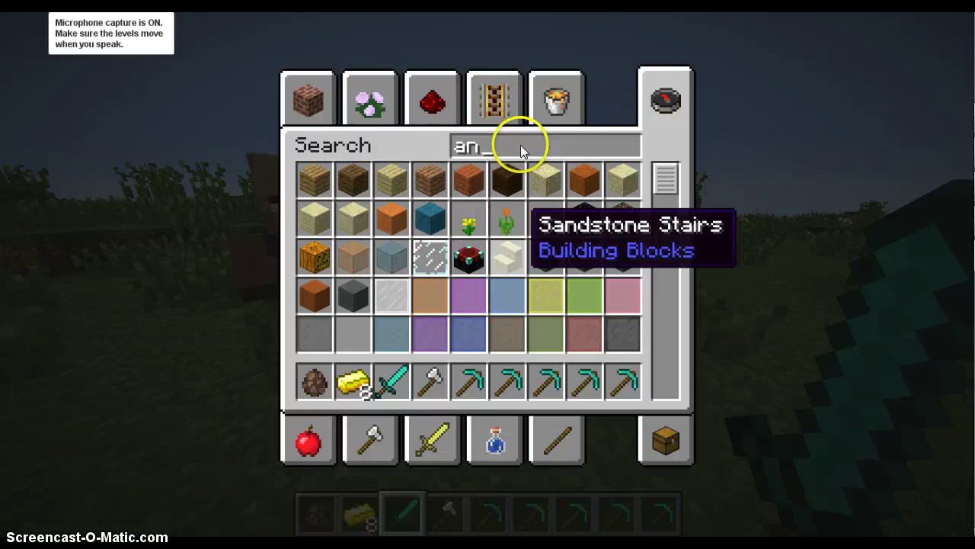
text(s)
key(Escape)
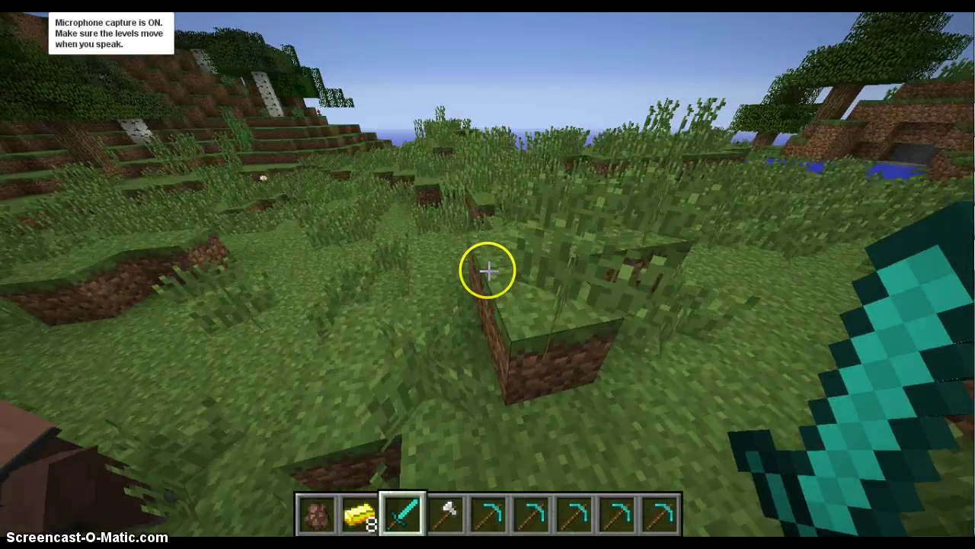
Turn toward the villager and follow it across the grassland.
drag(488, 270, 489, 270)
click(489, 271)
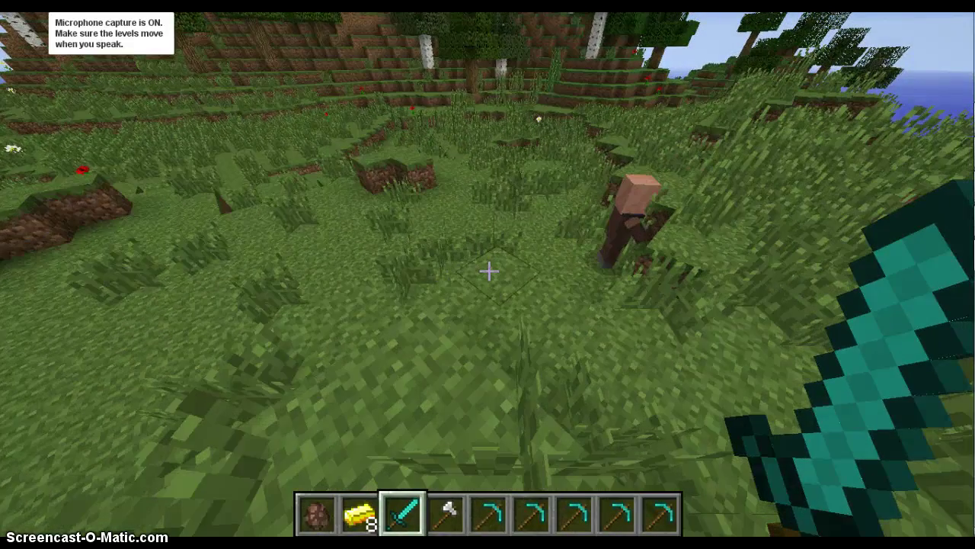
key(w)
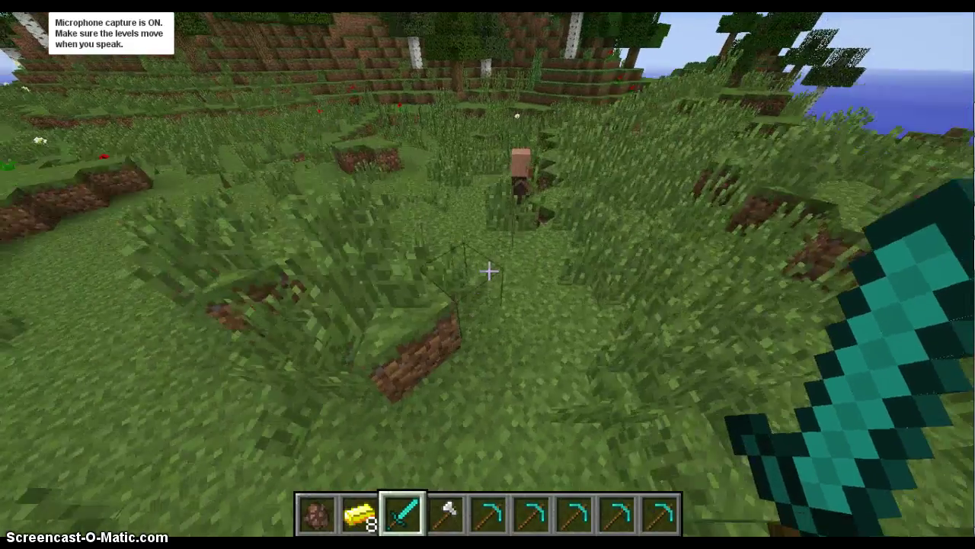
Search the creative inventory for "and" and return to the world.
key(e)
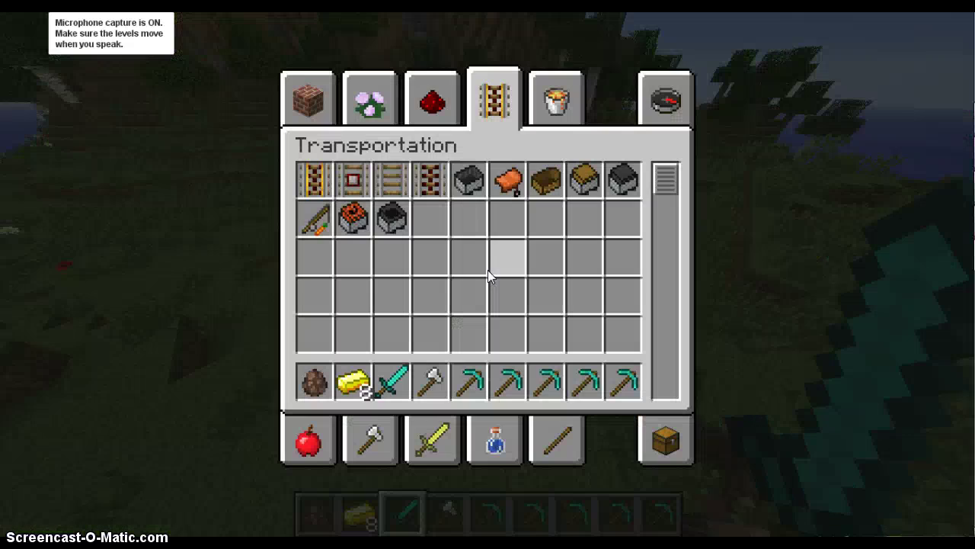
click(663, 95)
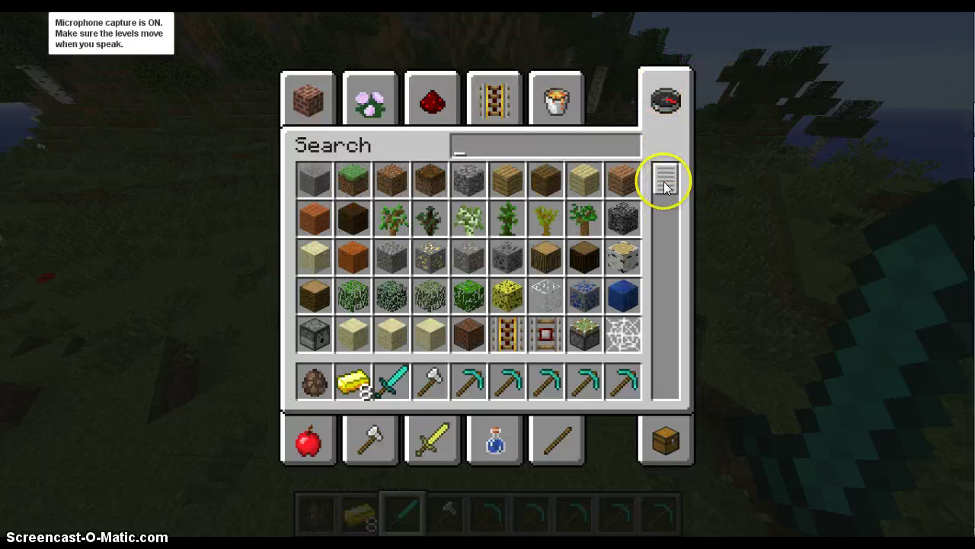
scroll(675, 220, down, 2)
drag(671, 256, 613, 172)
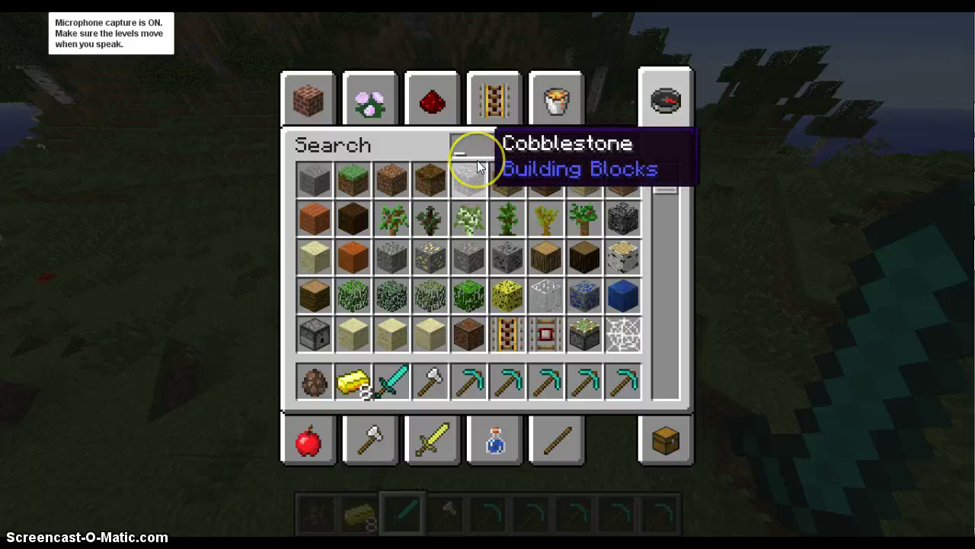
text(sand)
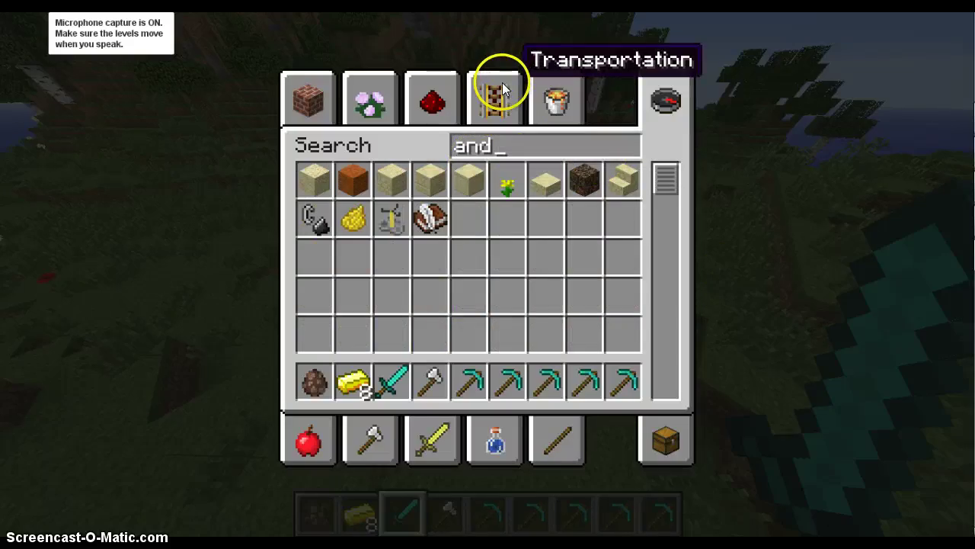
key(Escape)
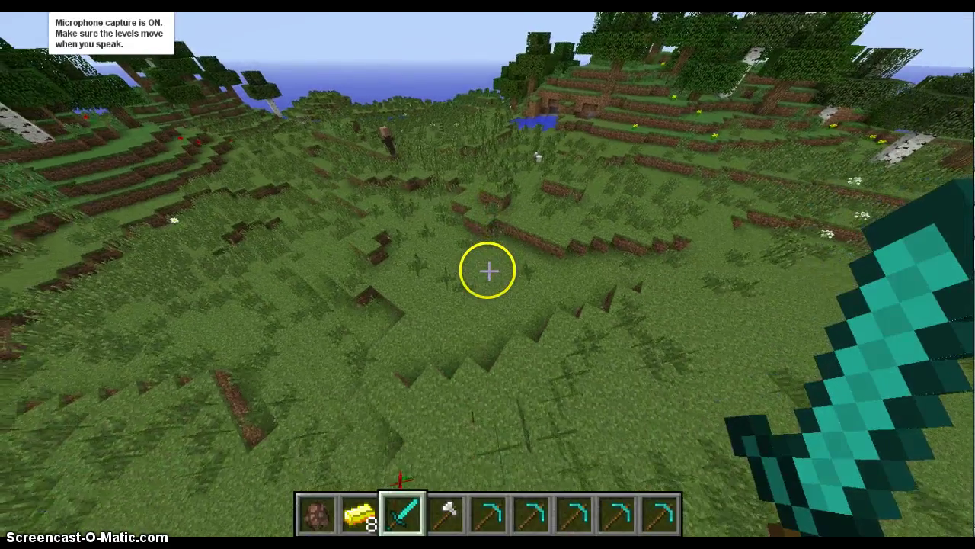
Examine the grassy valley around the villager, approaching the villager and backing away from it.
key(w)
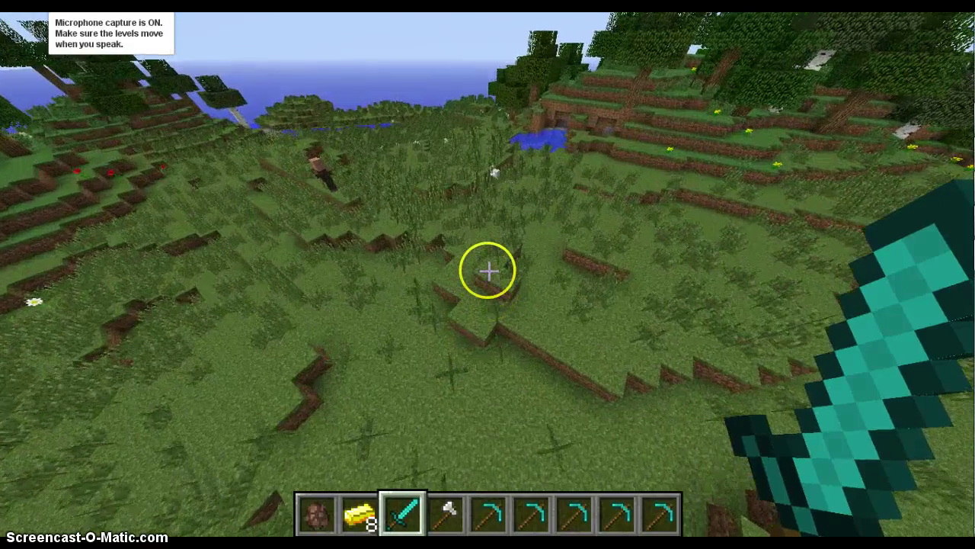
key(w)
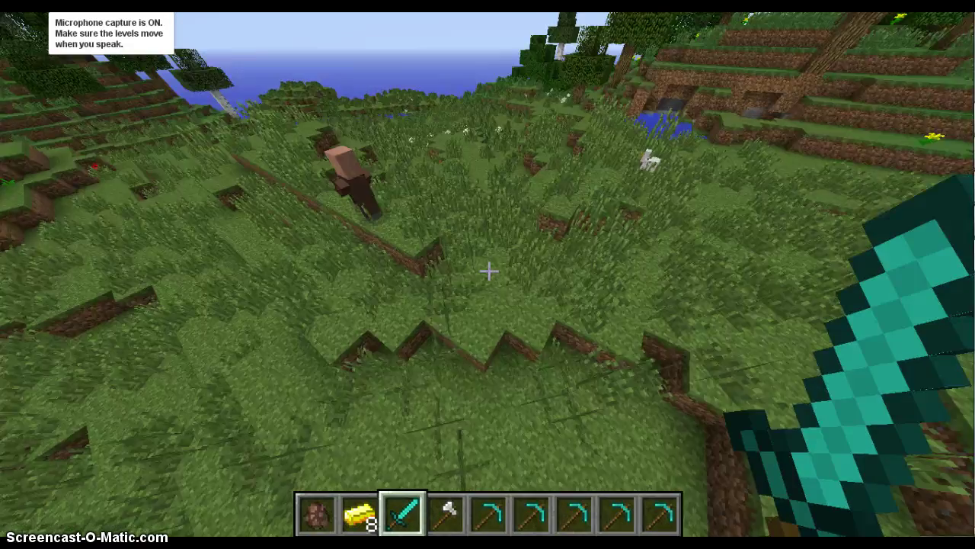
key(s)
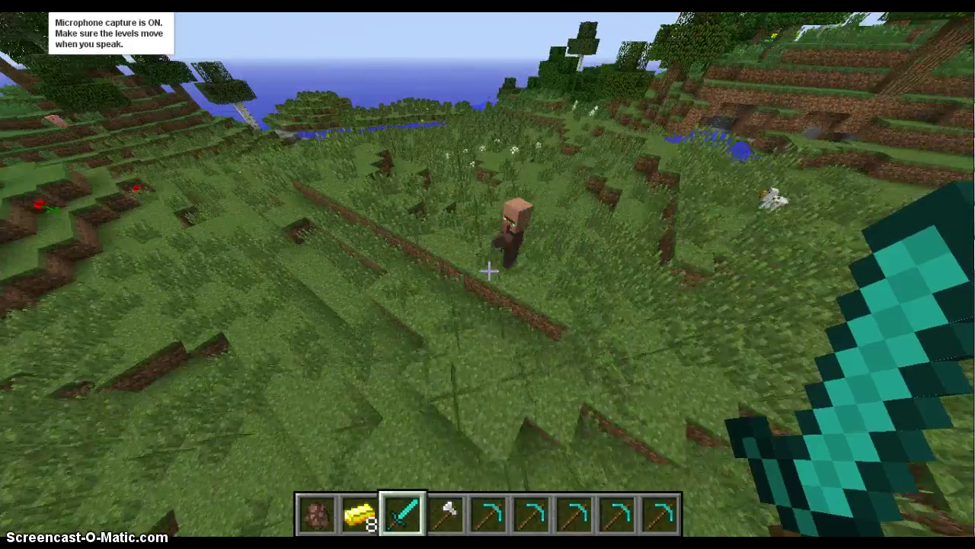
key(w)
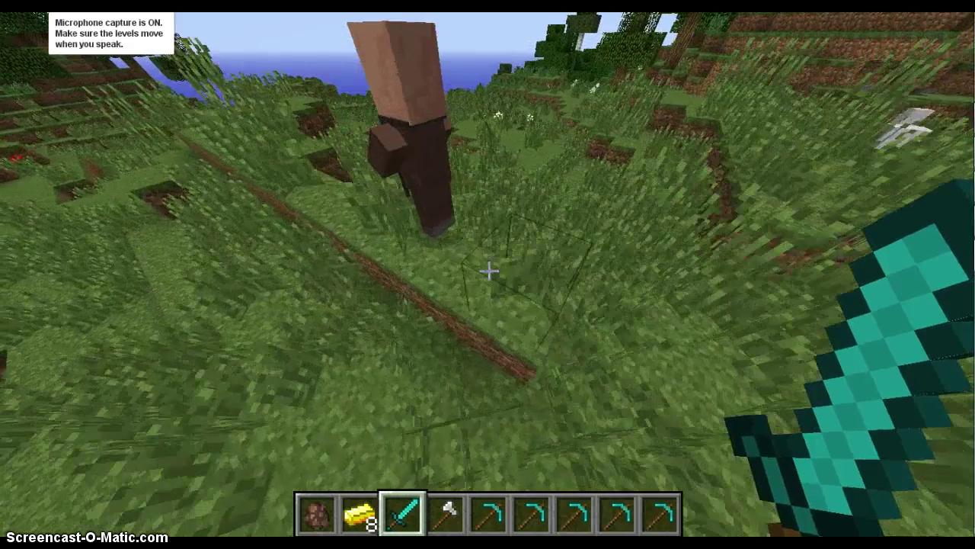
key(s)
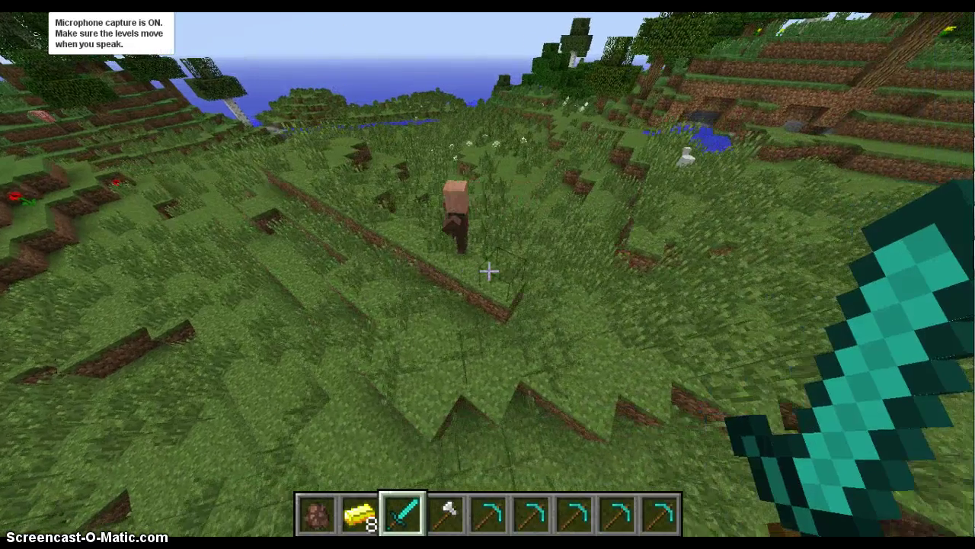
key(d)
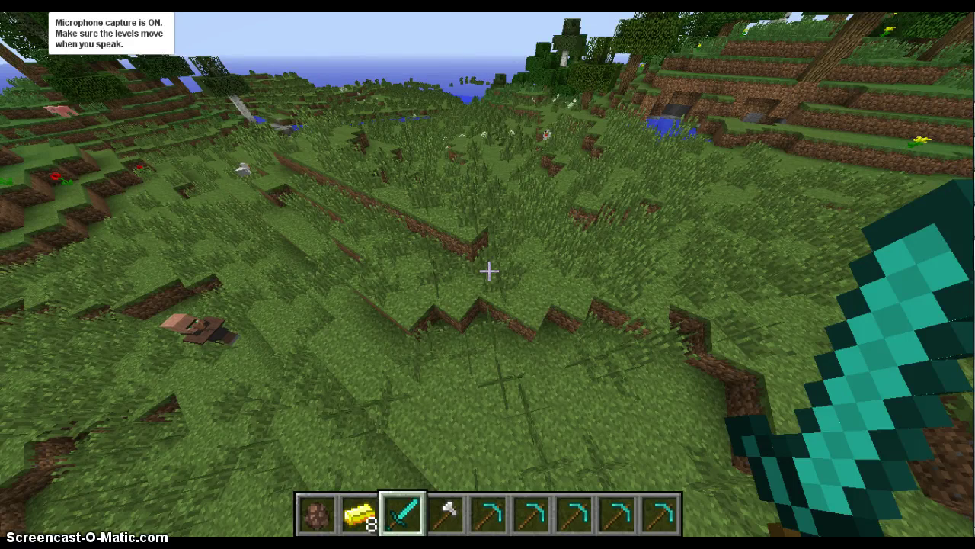
key(w)
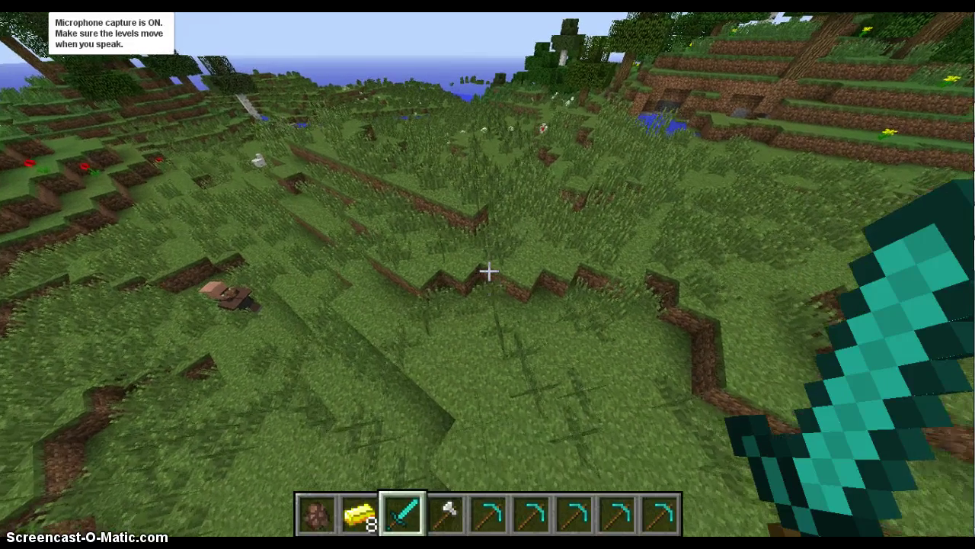
key(s)
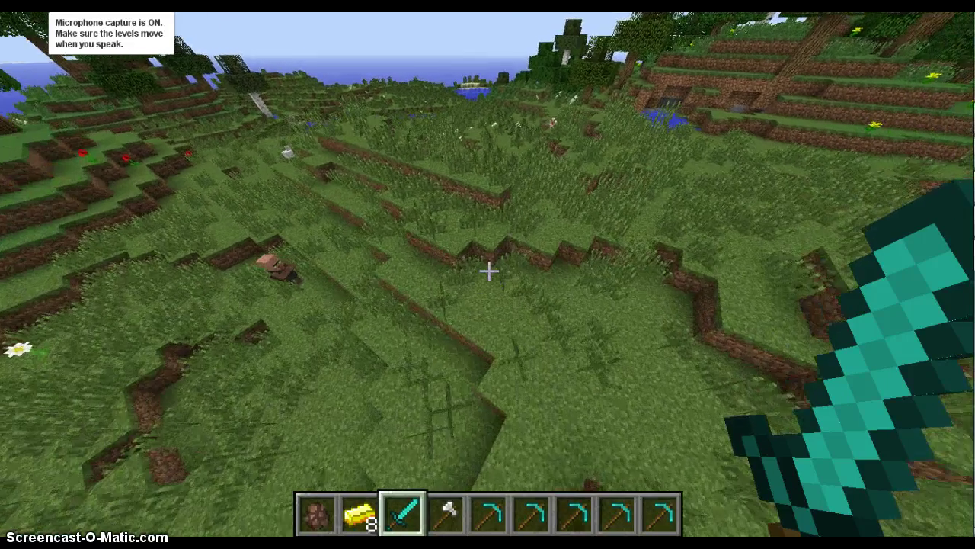
key(s)
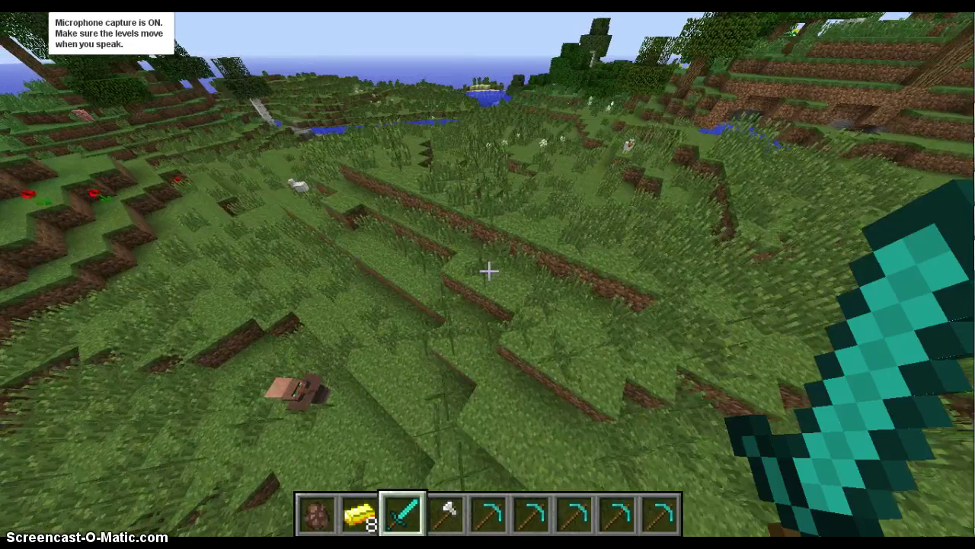
key(s)
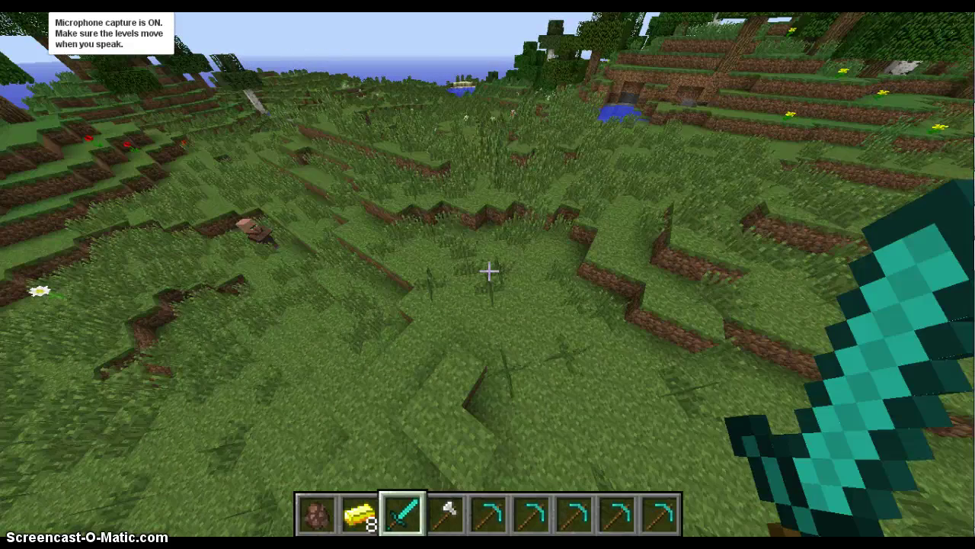
Cycle the camera through the third-person views and back to first person.
key(F5)
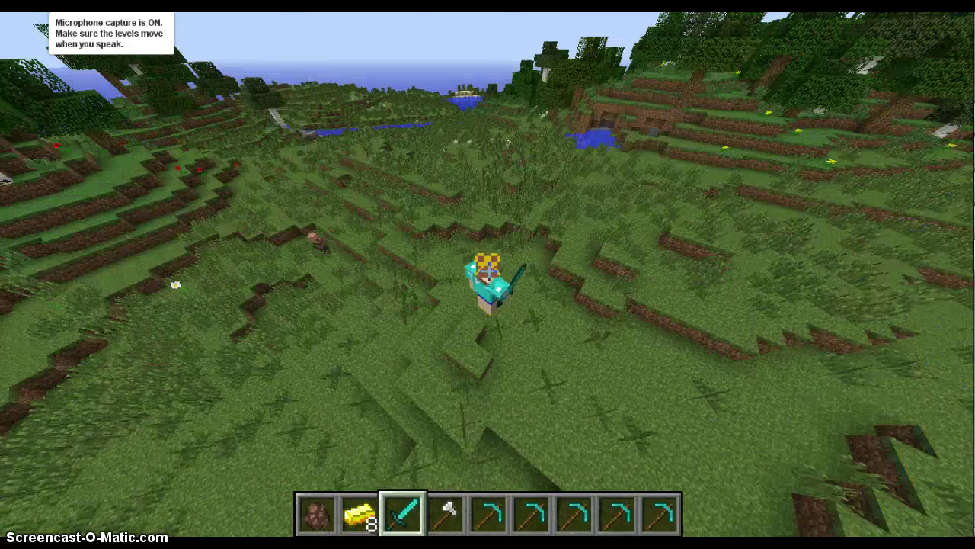
key(F5)
key(F5)
Fly higher above the valley and survey the terrain around the villager.
key(space)
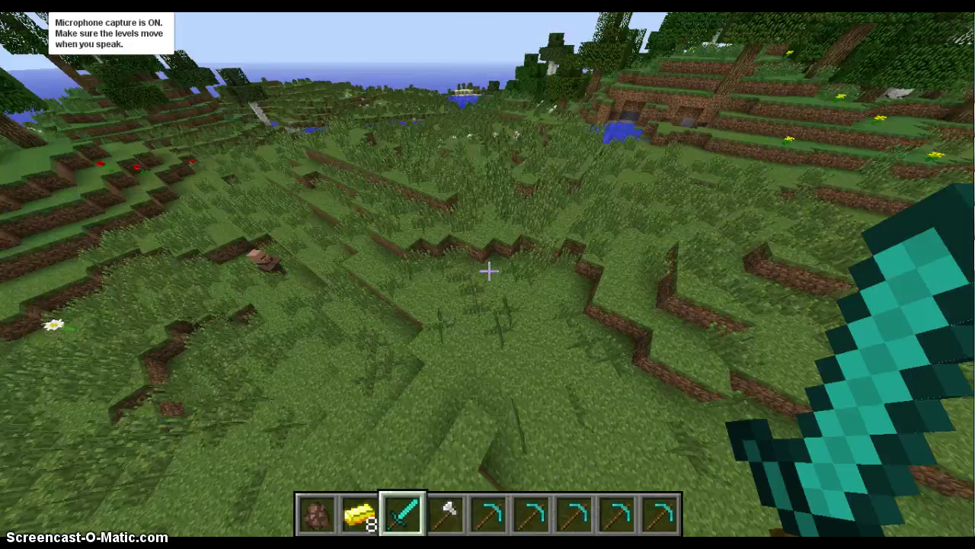
key(s)
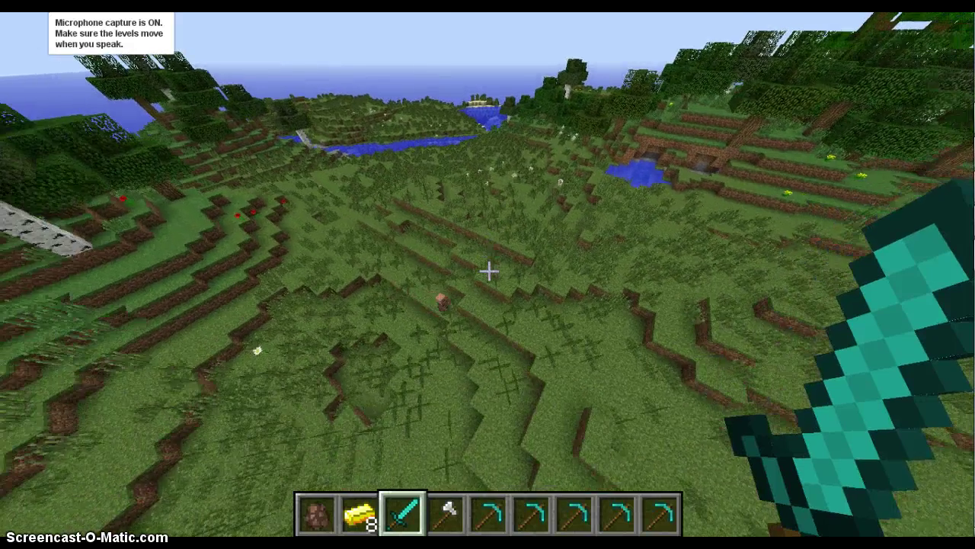
key(w)
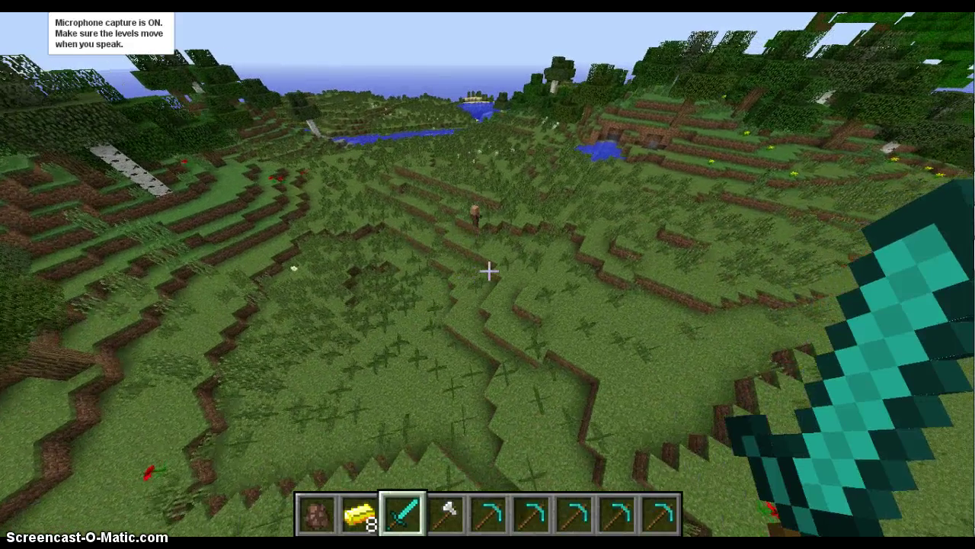
key(a)
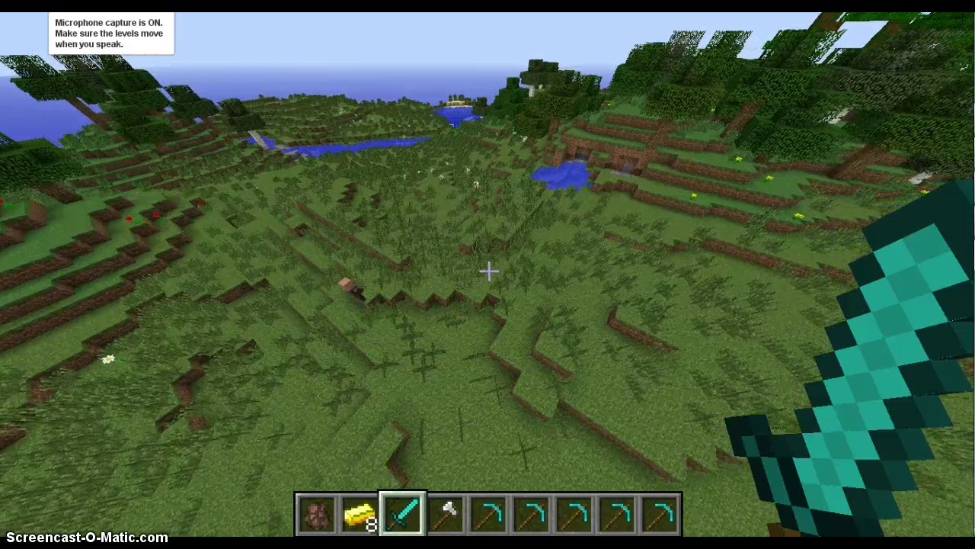
key(w)
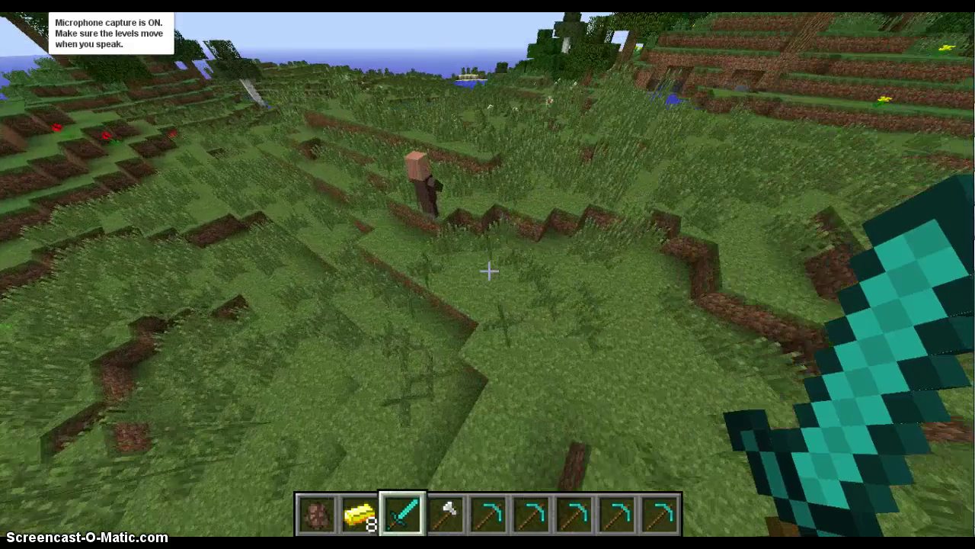
key(s)
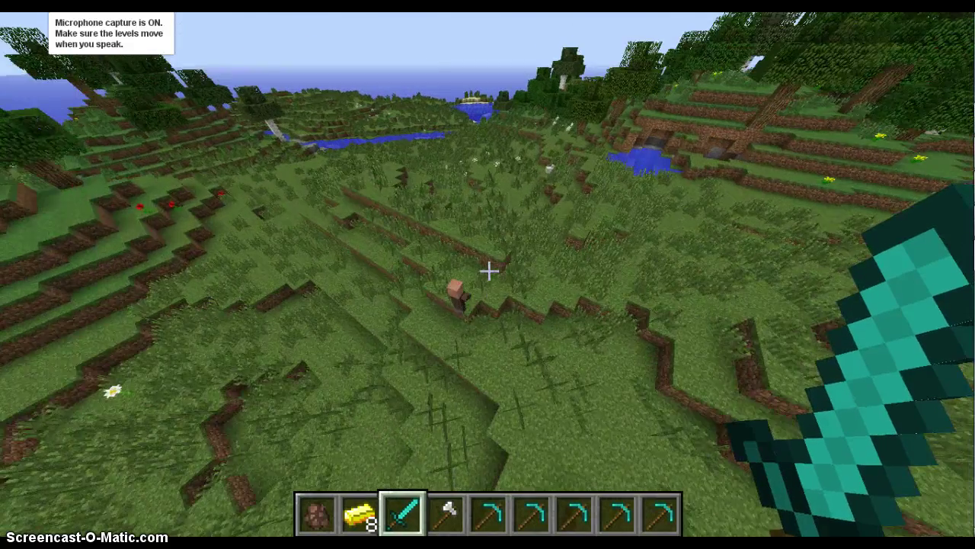